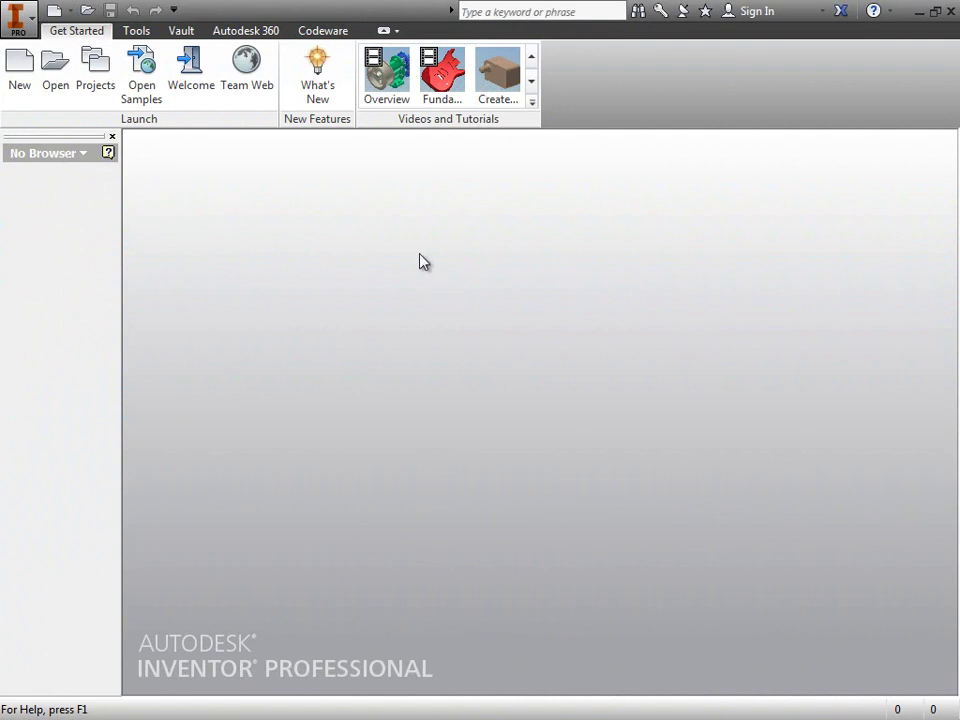
Step: Import the COMPRESS vessel file 53294.xml3d as an assembly using the Codeware add-in
left_click(323, 32)
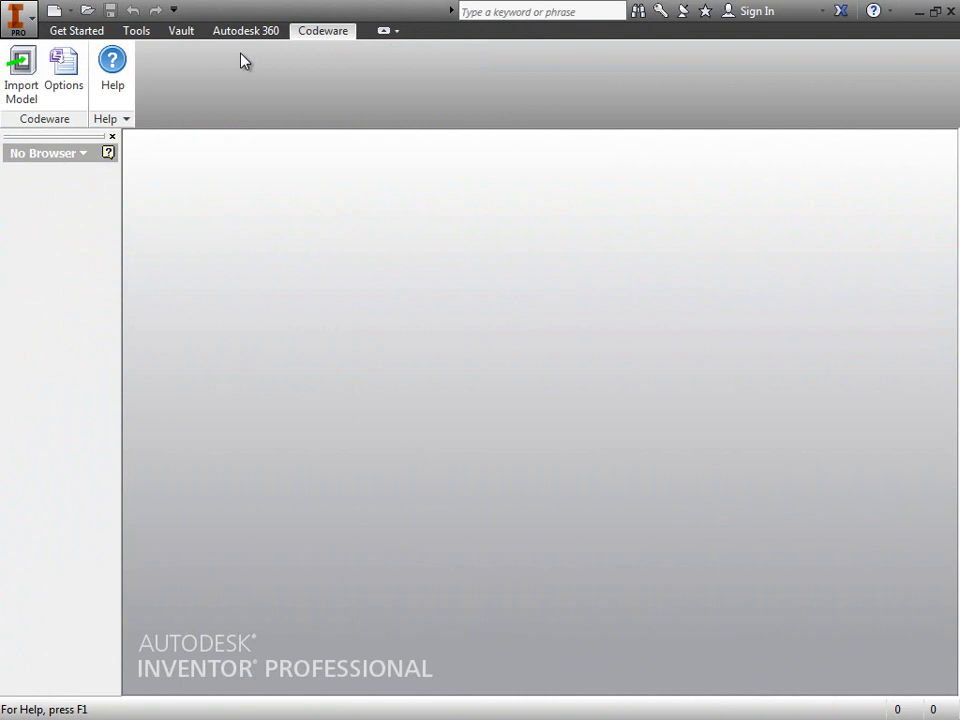
left_click(26, 80)
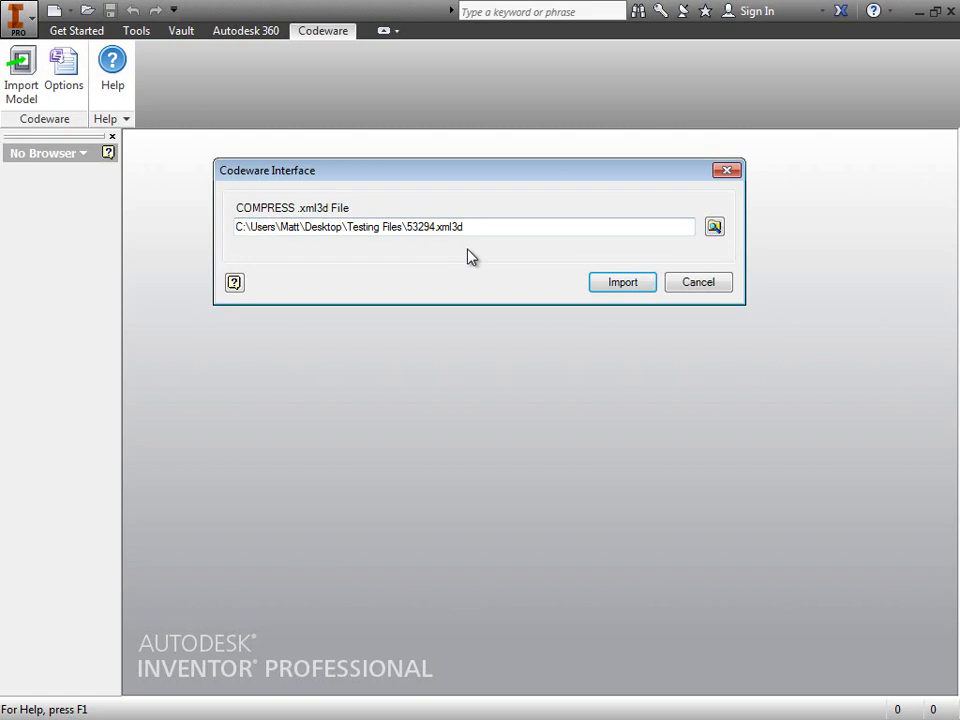
left_click(615, 286)
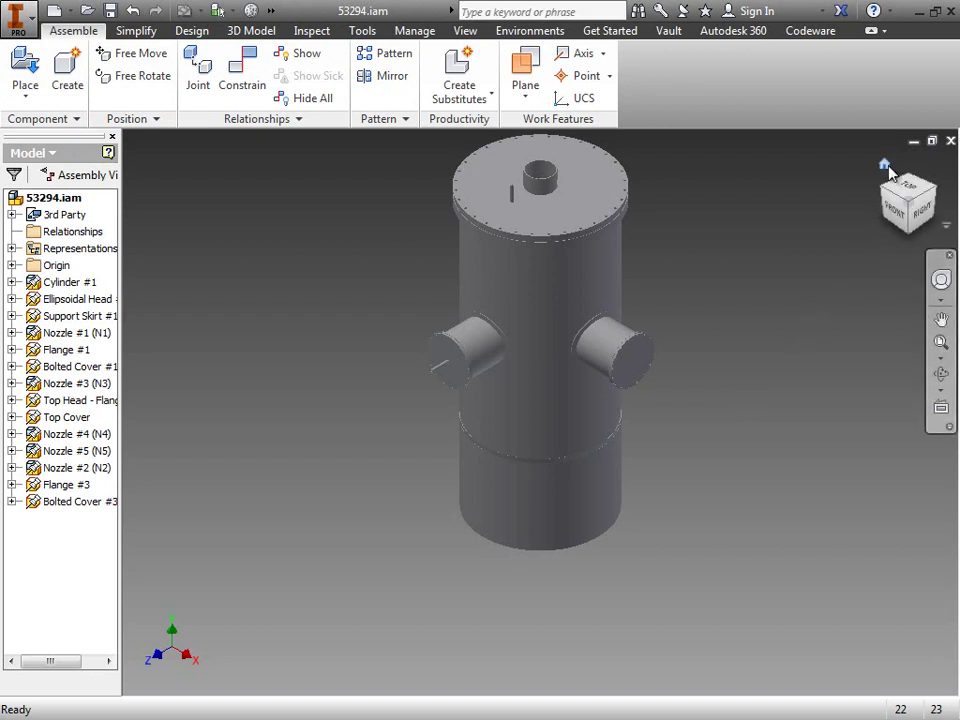
Step: Reset the vessel to its home view, widen the model tree, and check Nozzle #1's options
left_click(886, 167)
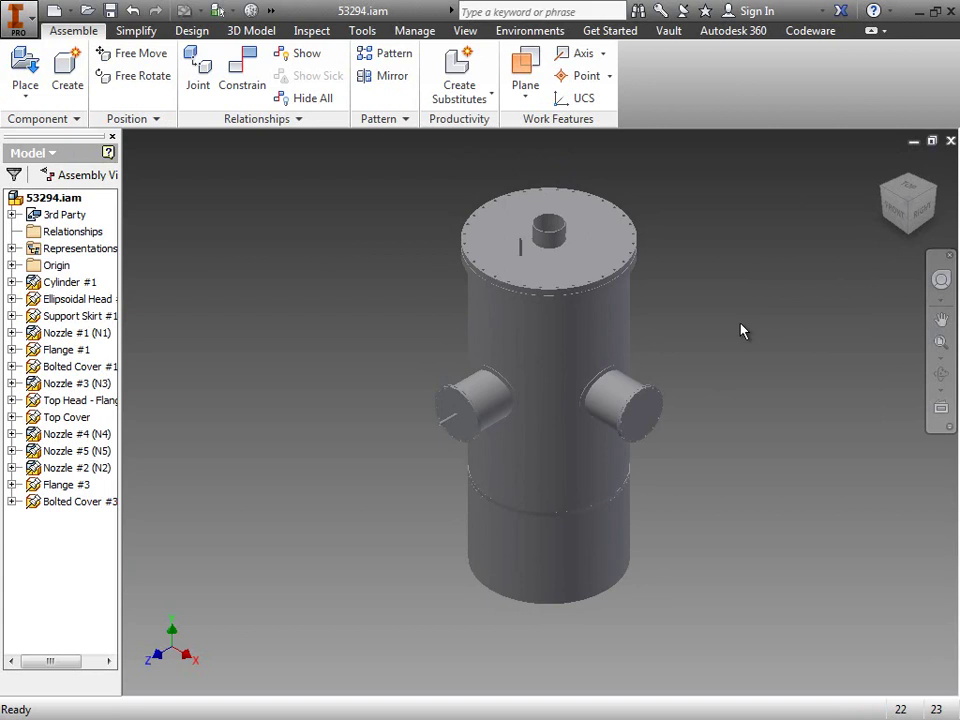
left_click_drag(122, 330, 191, 336)
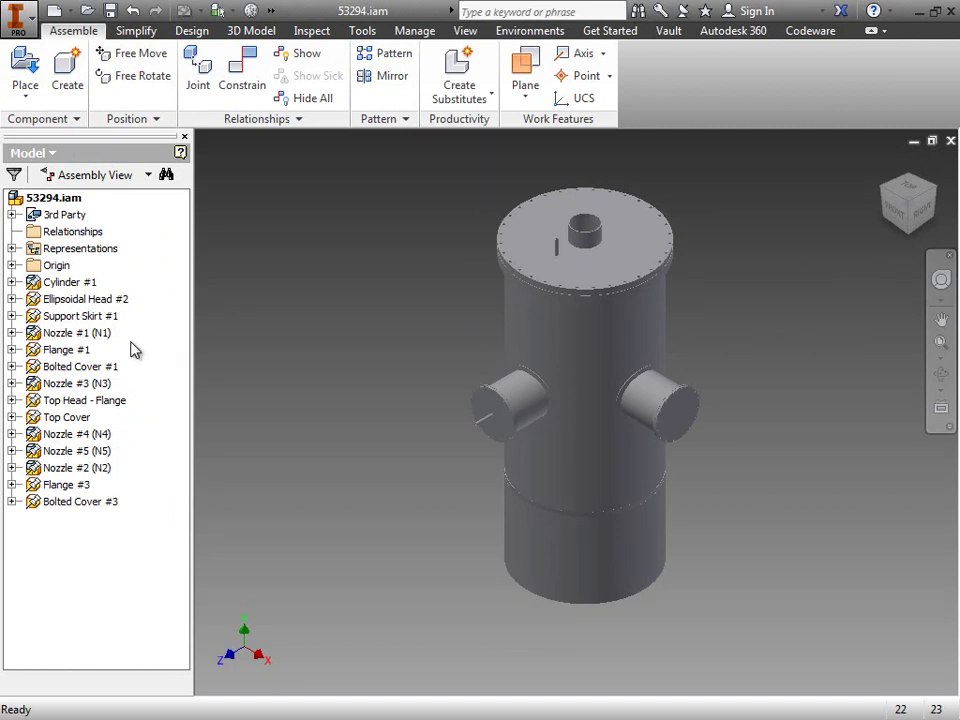
left_click(78, 336)
right_click(79, 339)
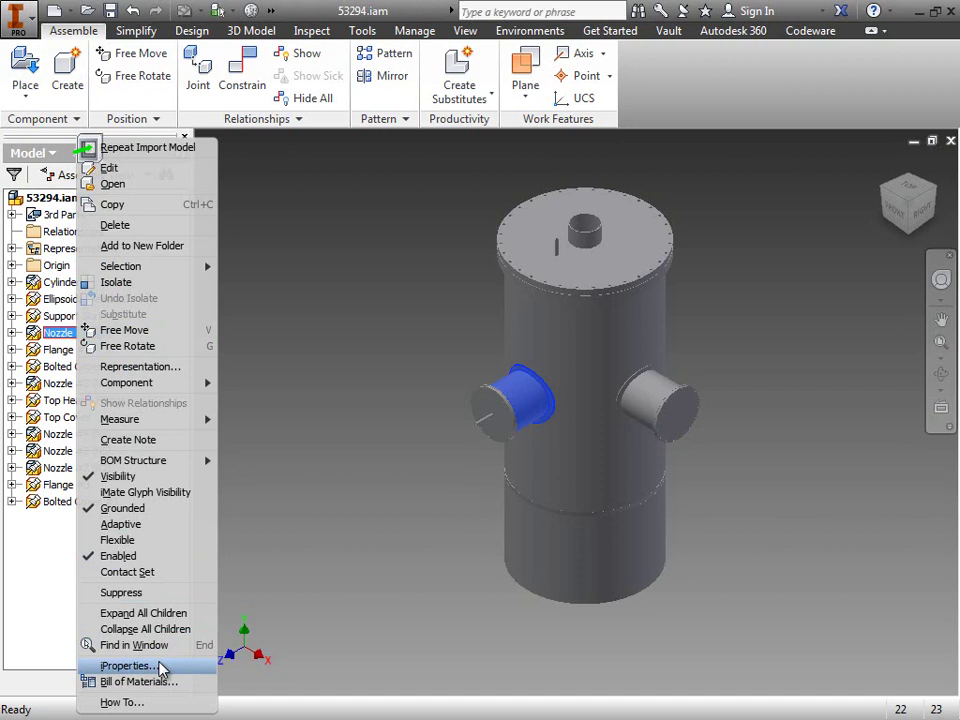
left_click(318, 622)
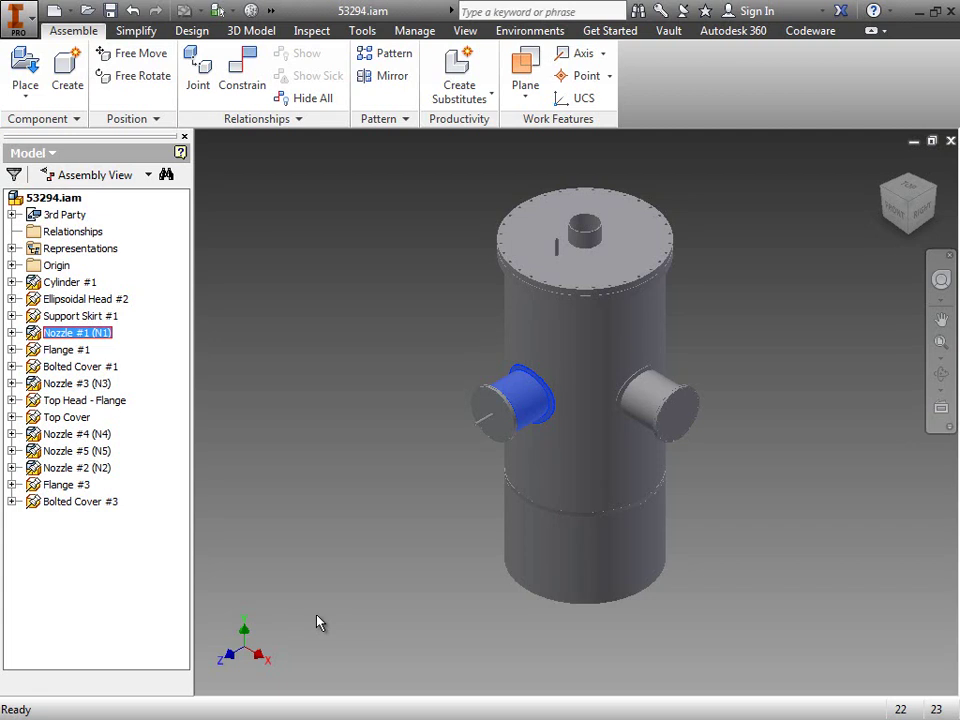
Step: Select the Top Cover in the model tree and open it as Top Cover.ipt
left_click(317, 622)
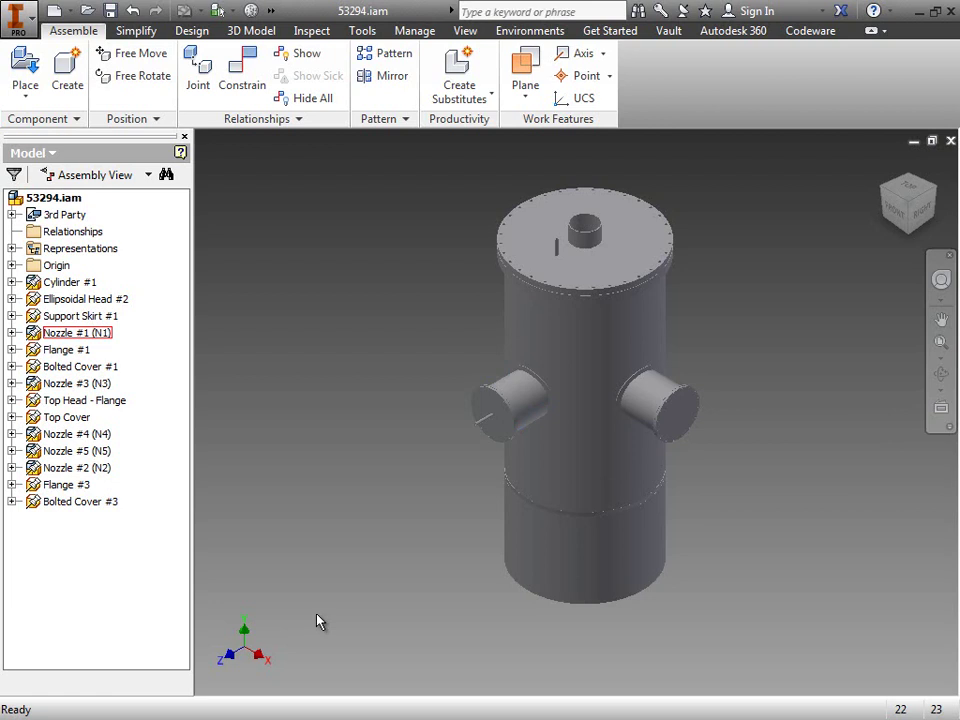
left_click(545, 255)
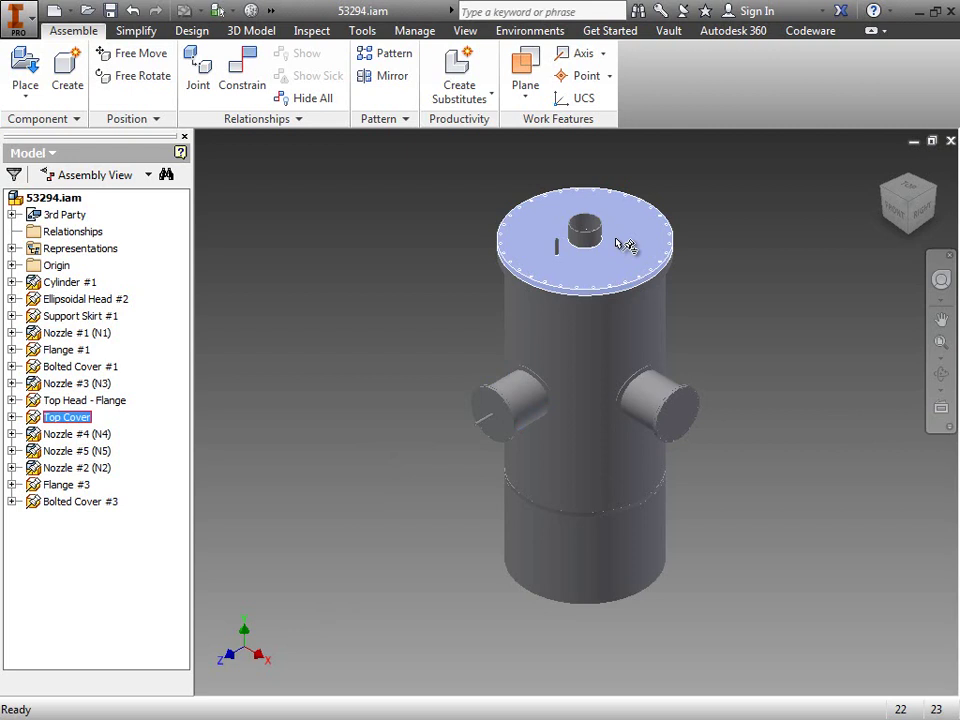
mouse_move(617, 246)
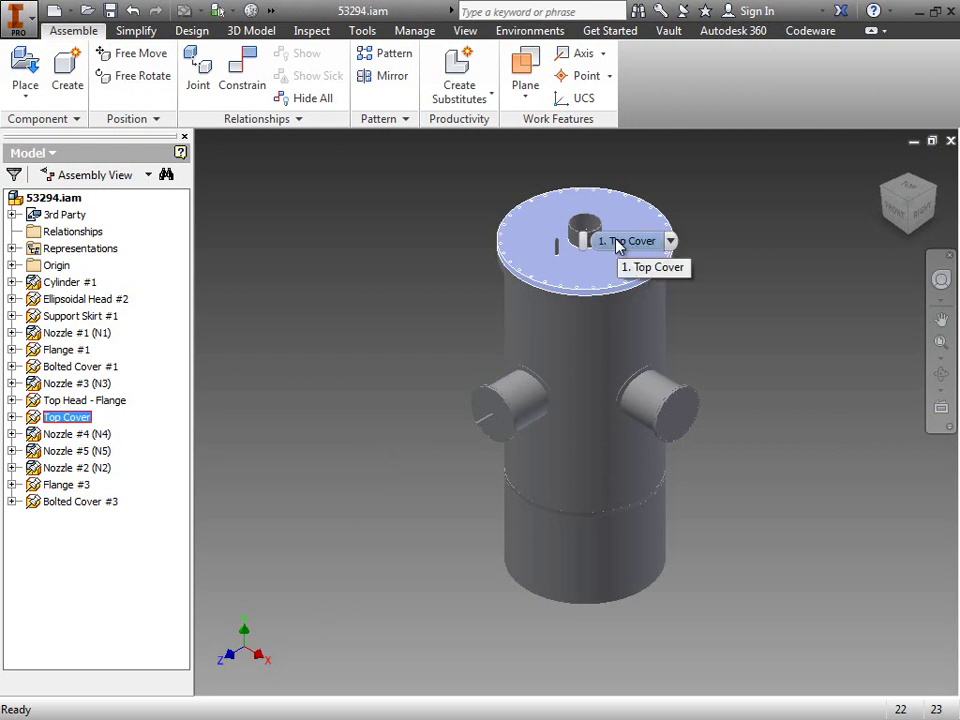
left_click(407, 381)
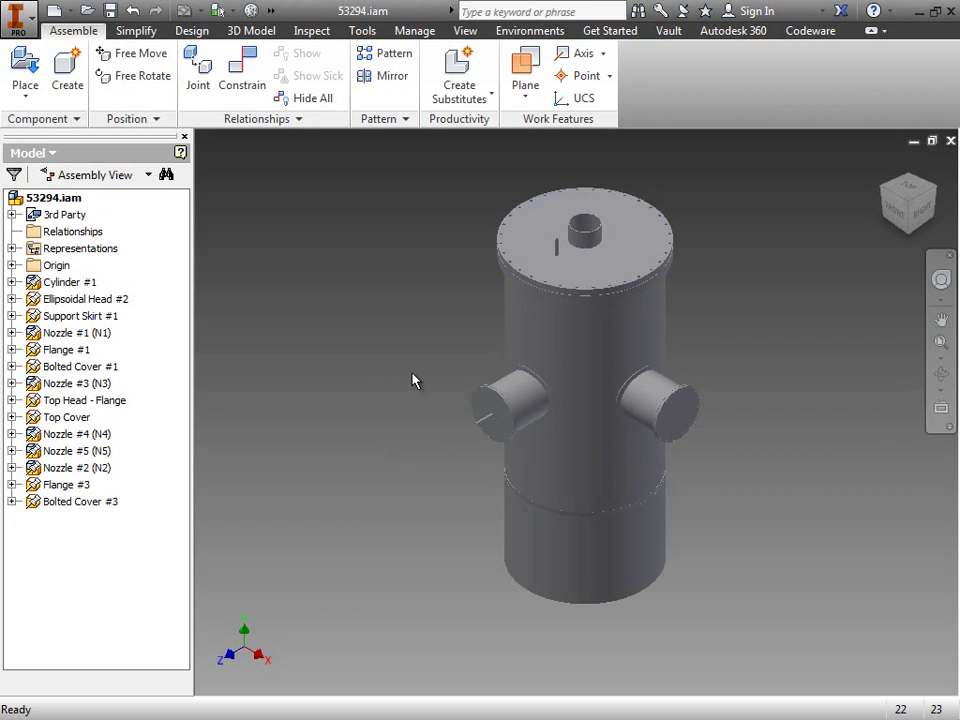
left_click(76, 417)
right_click(76, 417)
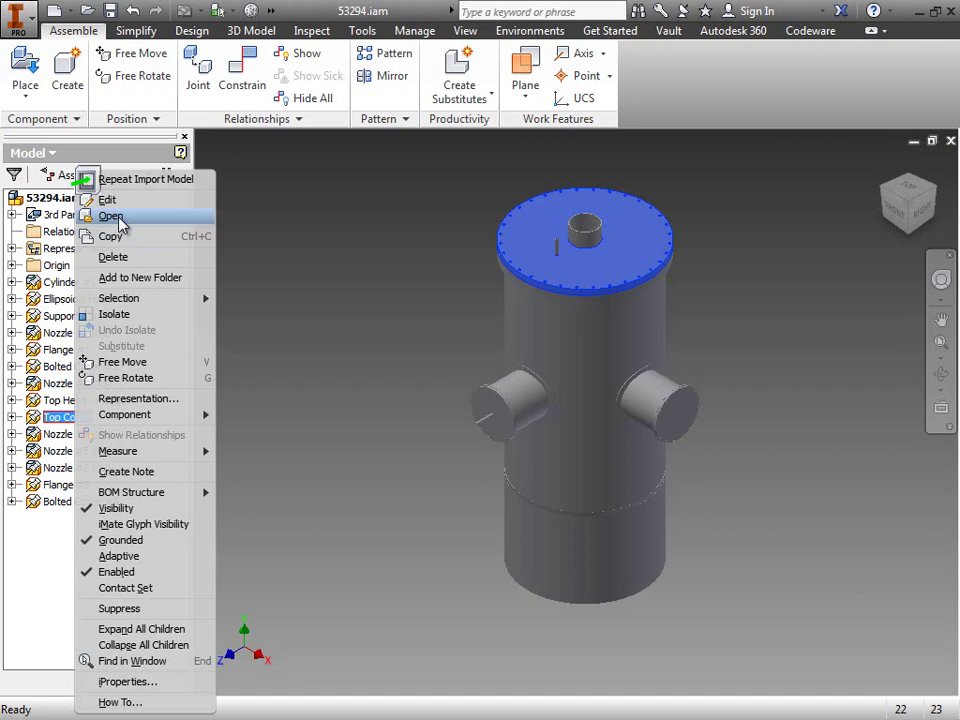
left_click(112, 217)
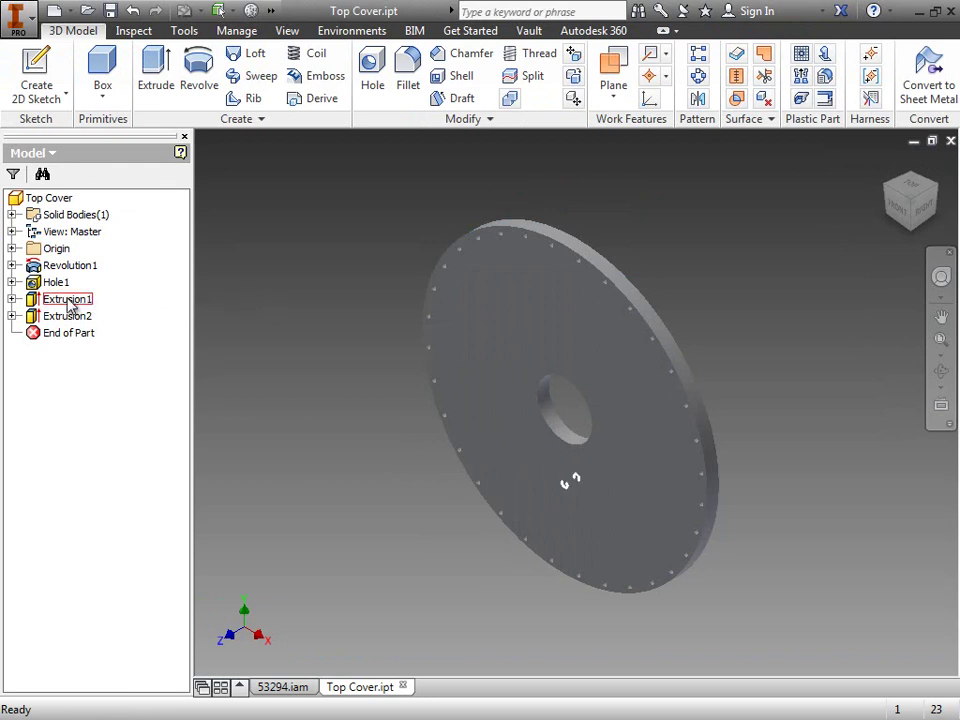
Step: Expand Extrusion2 and edit its circle sketch, Sketch4
left_click(12, 316)
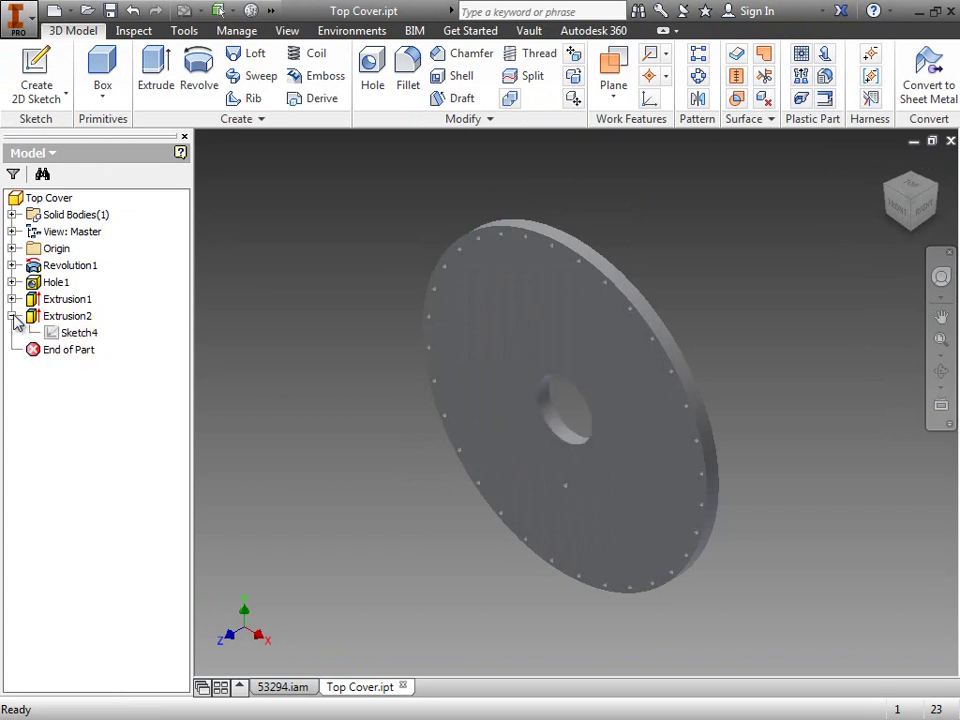
left_click(78, 333)
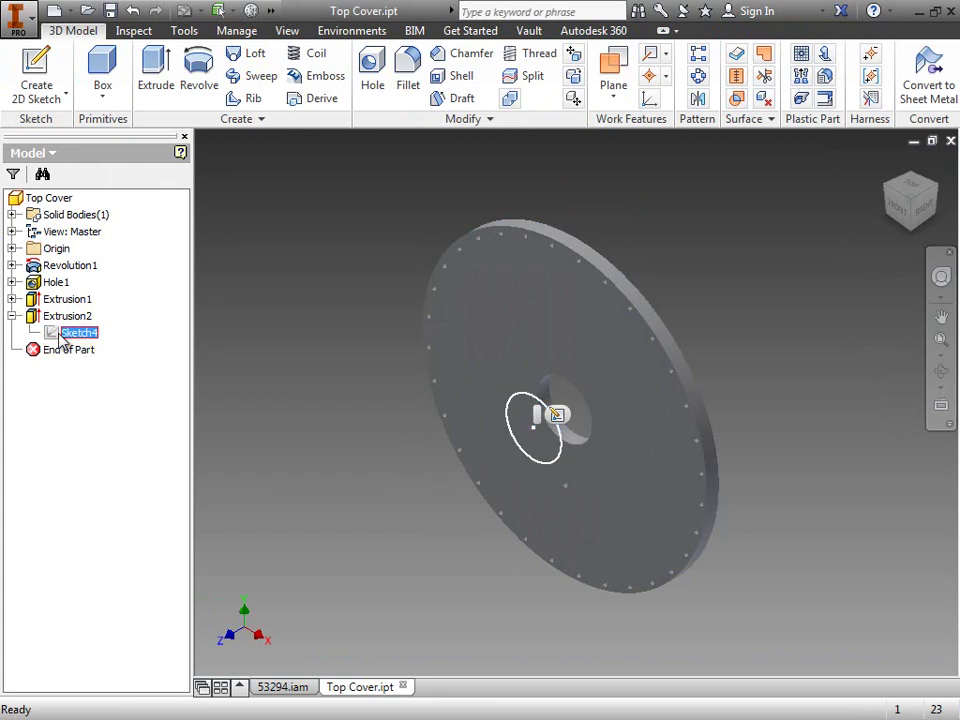
double_click(59, 337)
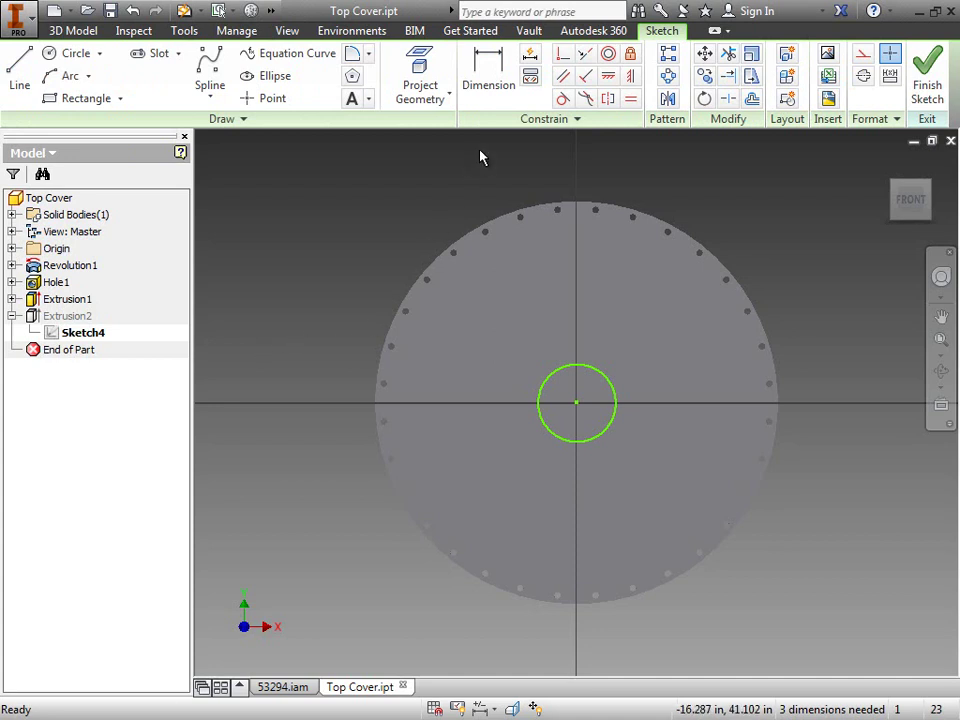
Step: Add a 12.750 diameter dimension to the nozzle hole circle
left_click(493, 90)
left_click(603, 378)
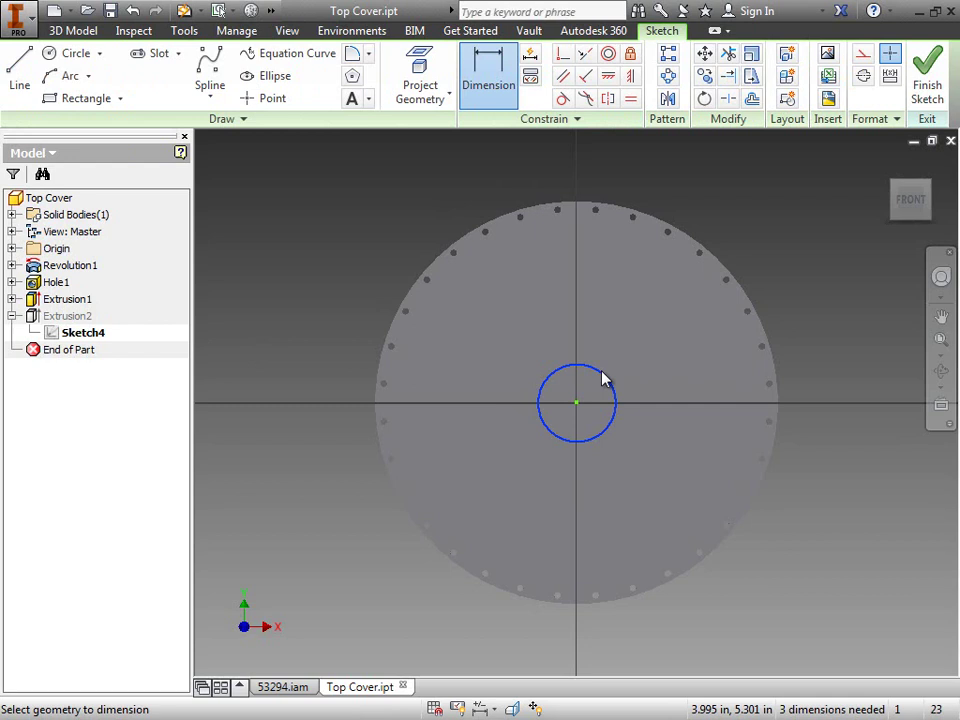
left_click(645, 377)
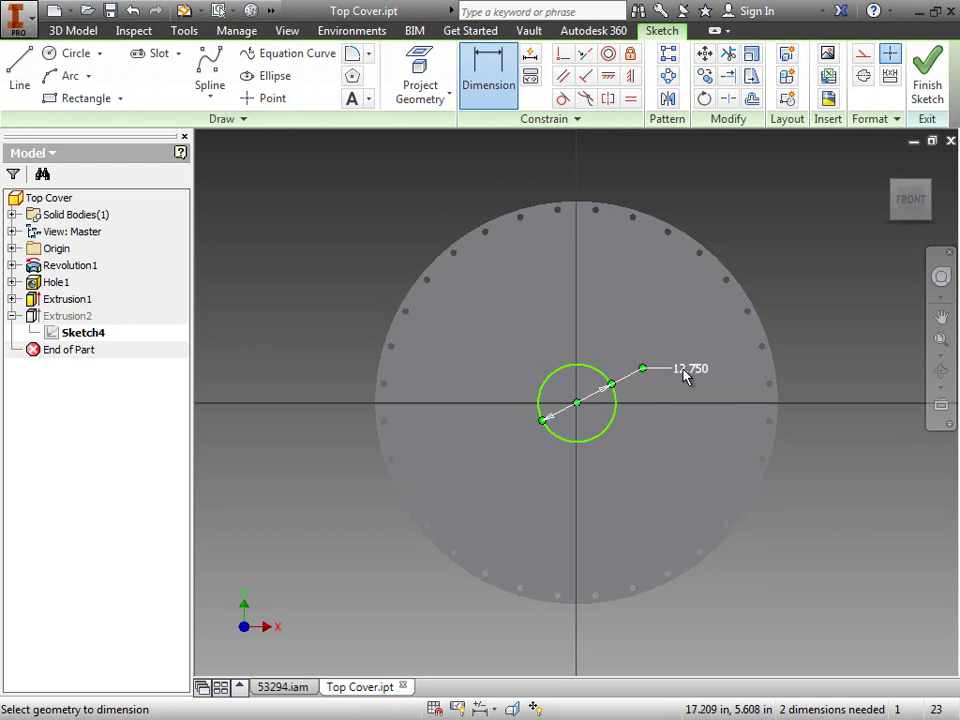
Step: Change the hole diameter to 13.5 in, finish the sketch, and return to the 53294 assembly
left_click(685, 375)
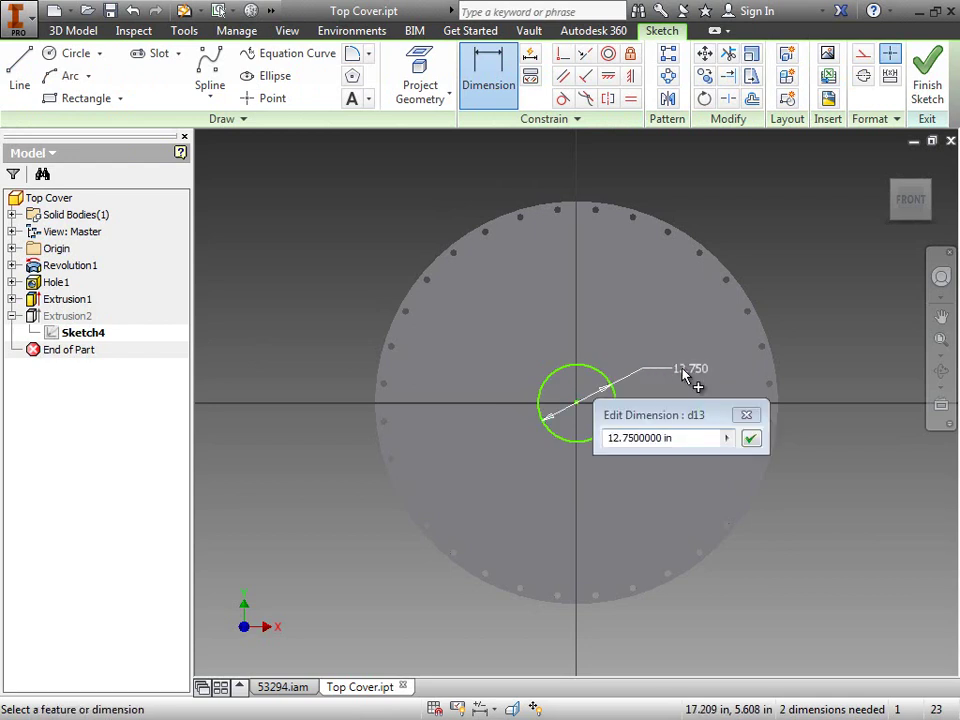
left_click(690, 439)
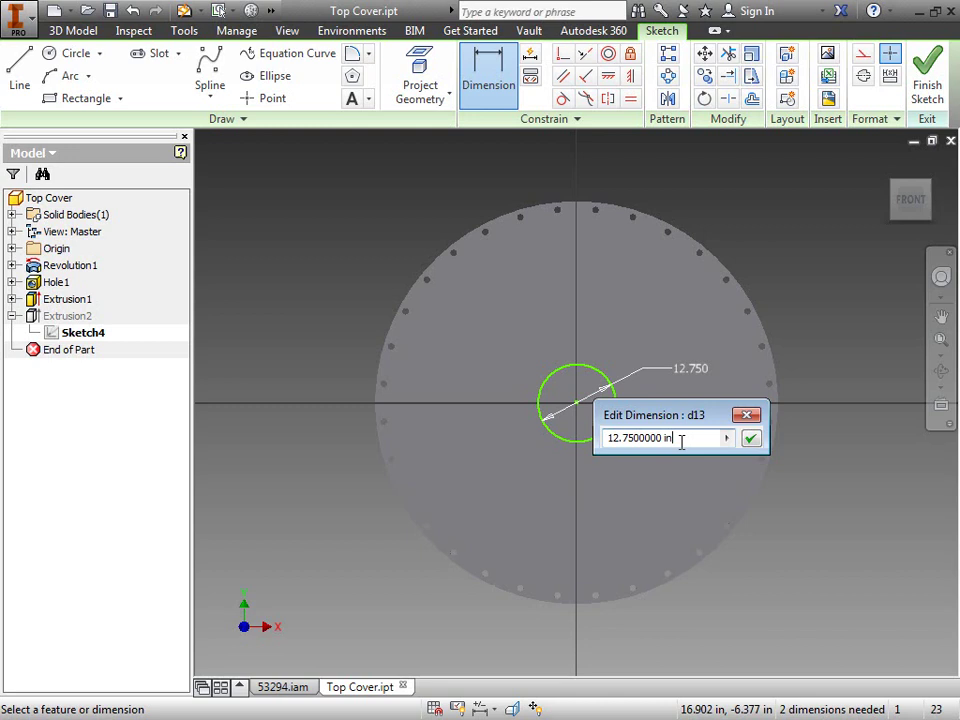
left_click_drag(681, 439, 590, 441)
type("13.5")
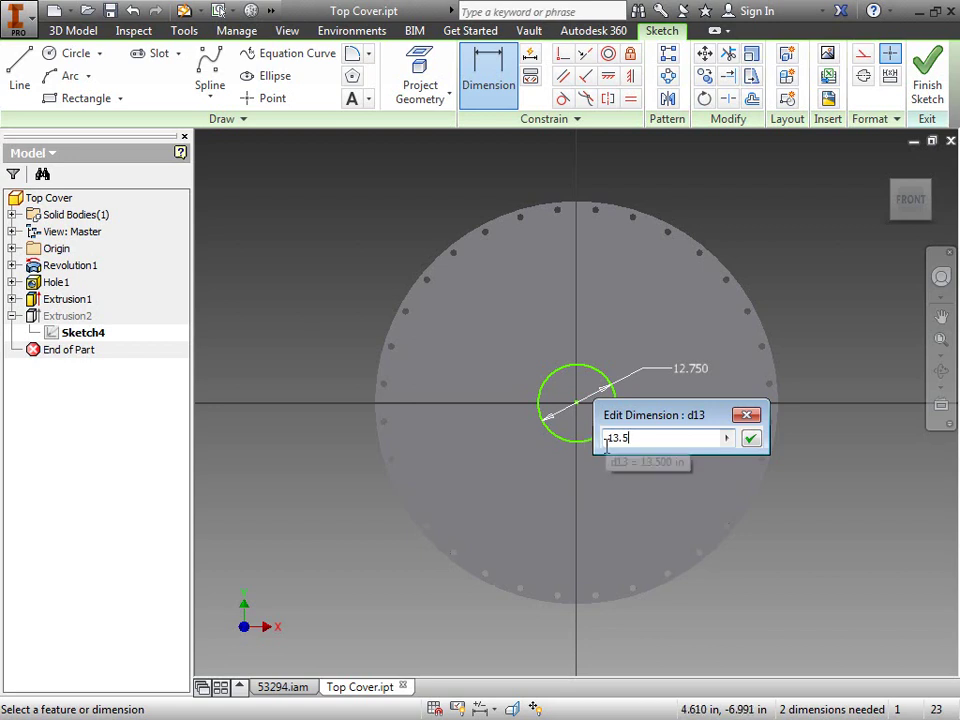
left_click(751, 440)
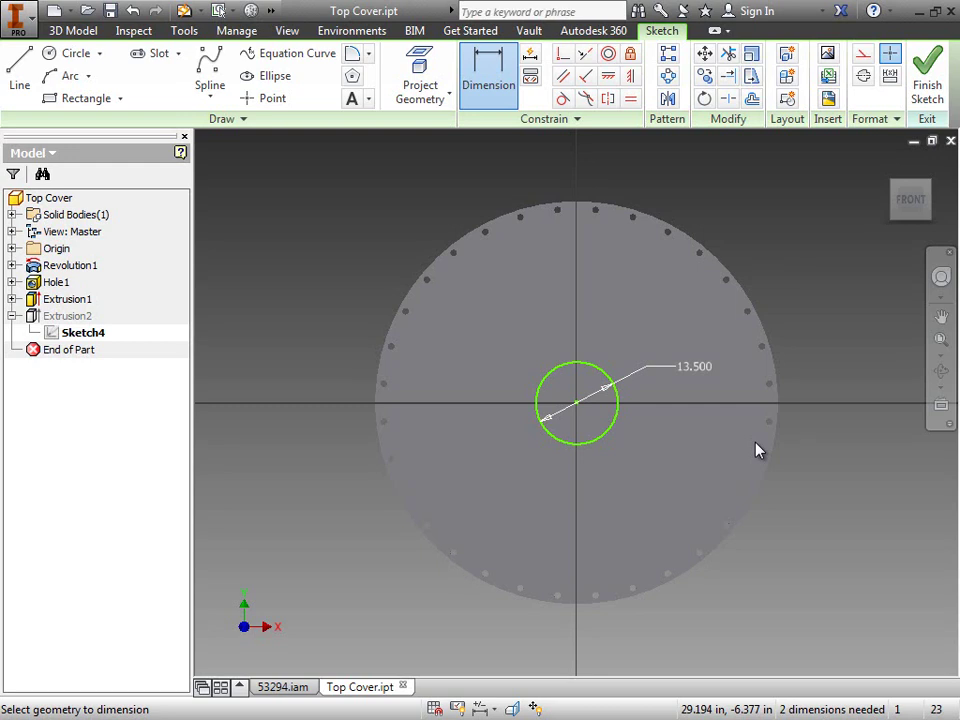
left_click(929, 96)
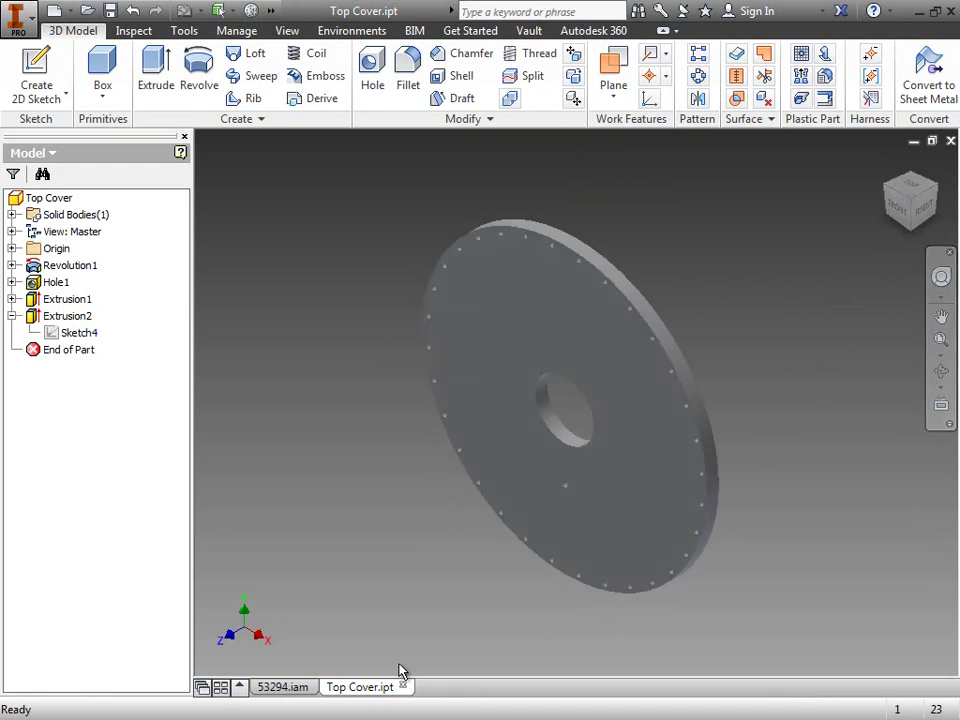
left_click(275, 694)
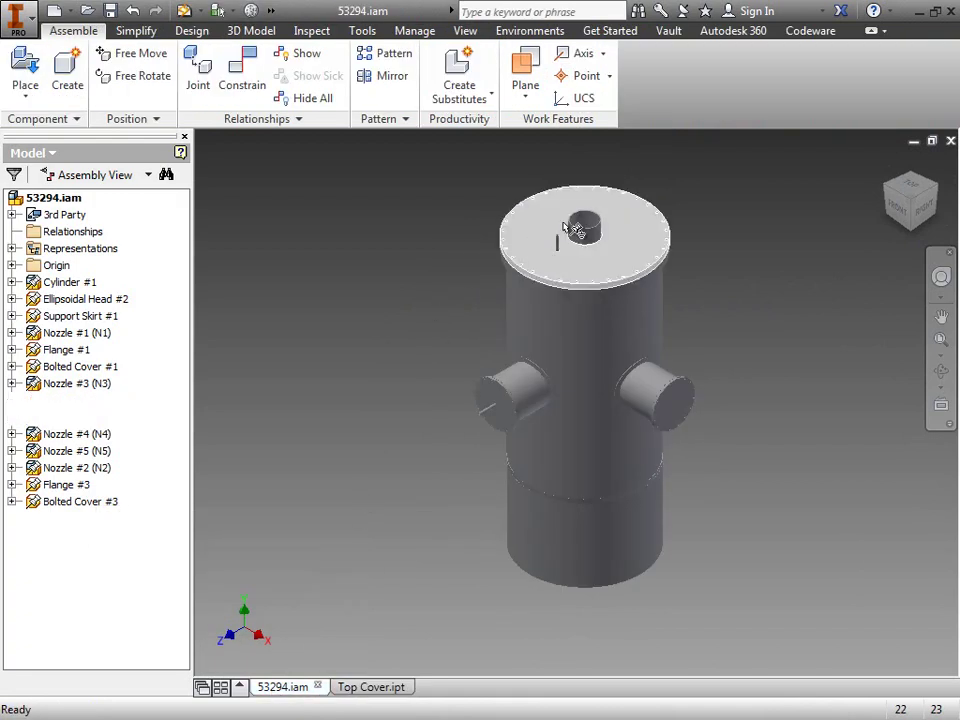
left_click(941, 317)
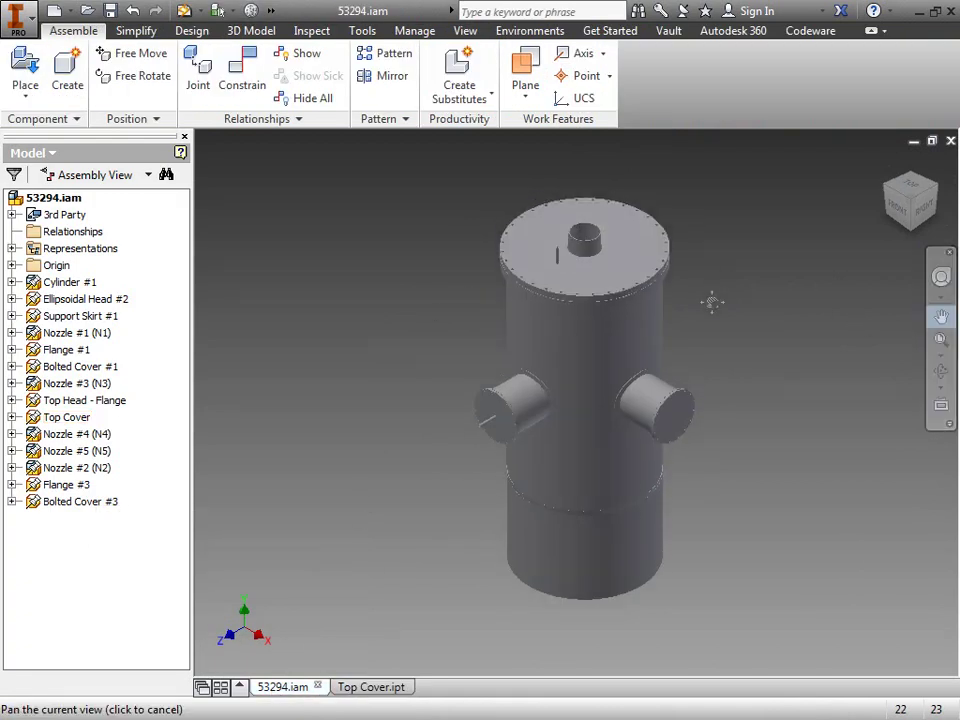
left_click_drag(711, 302, 704, 411)
scroll(585, 381, "down", 5)
scroll(585, 381, "down", 6)
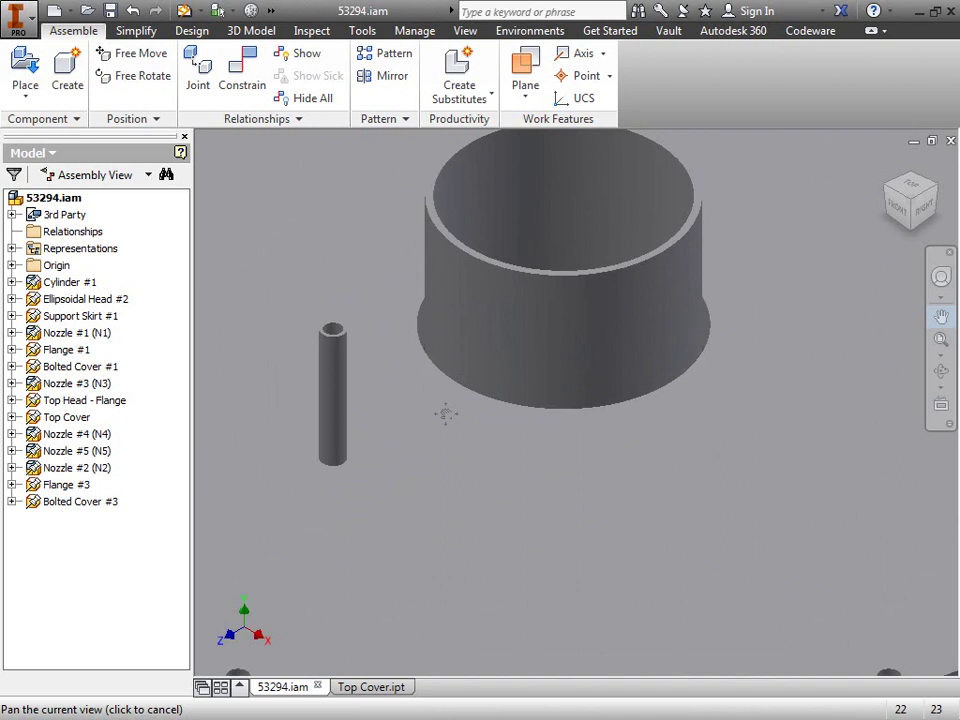
scroll(446, 413, "up", 10)
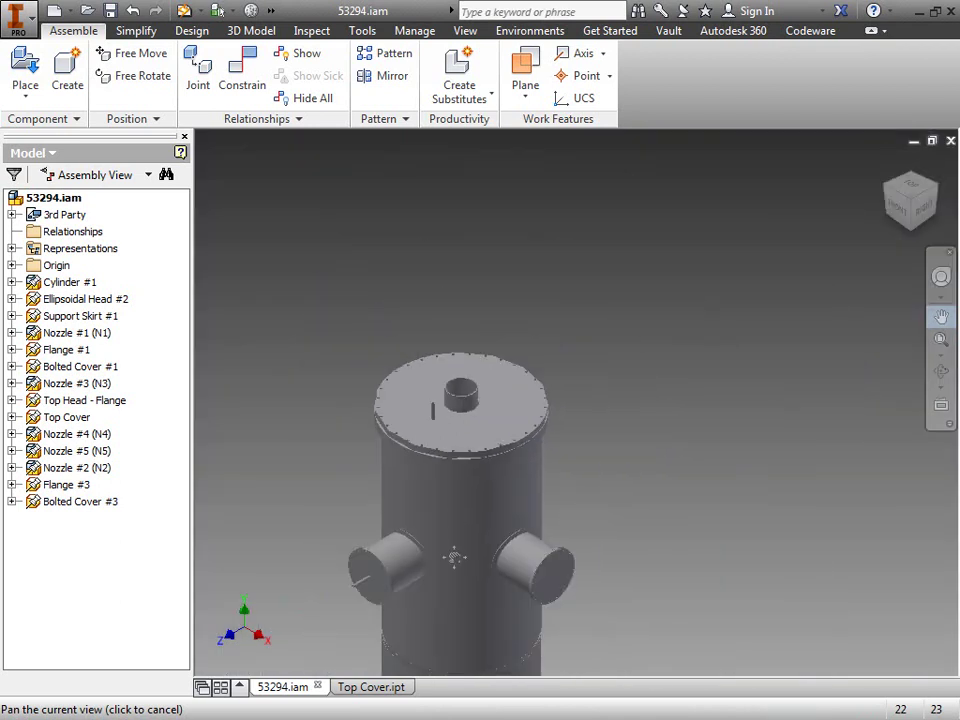
left_click_drag(453, 557, 520, 435)
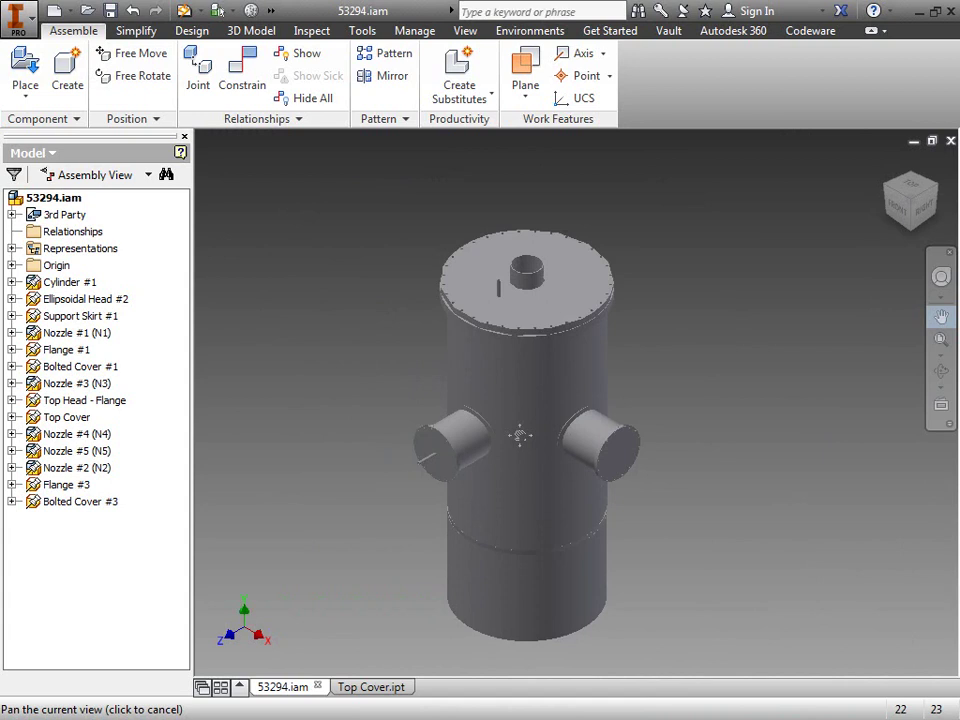